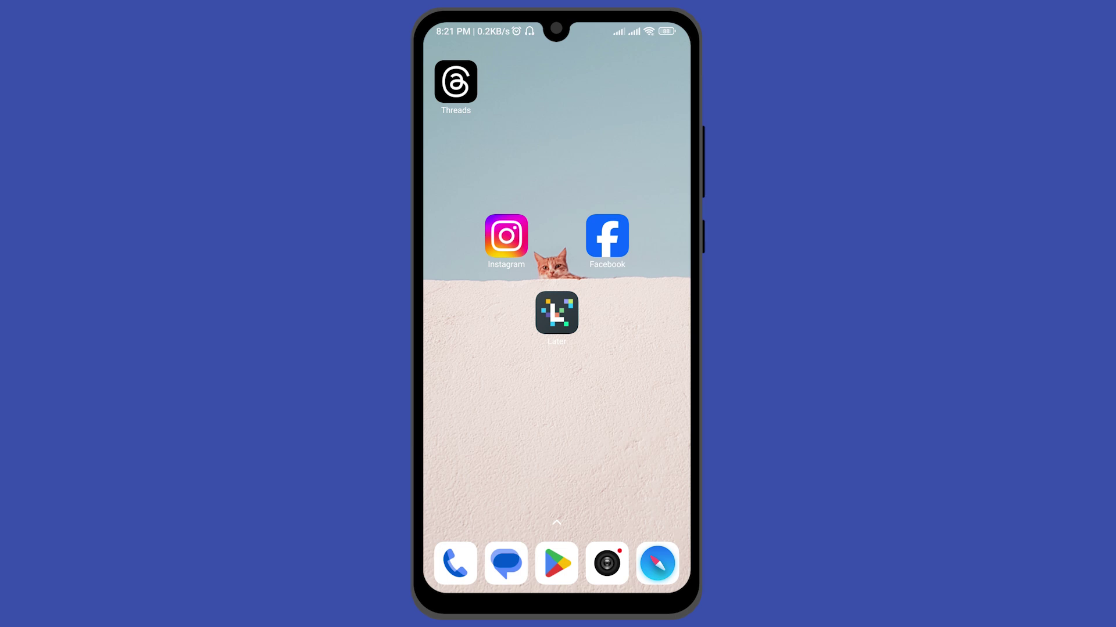
Launch the Facebook app from the Android home screen
left_click(607, 235)
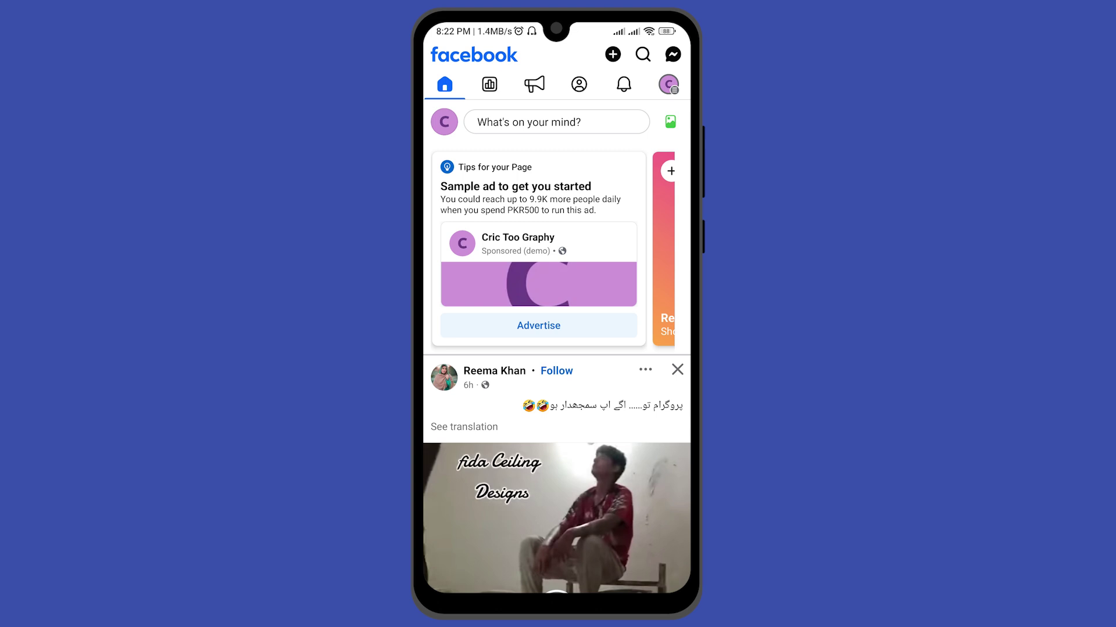
Go through the account menu to the Settings & privacy page
left_click(668, 85)
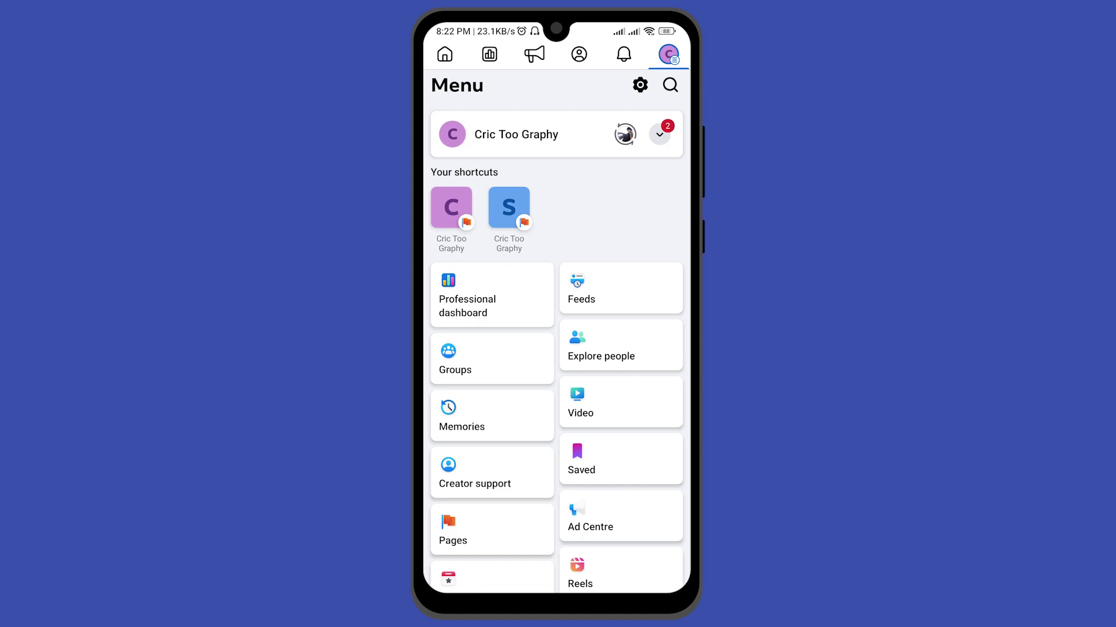
left_click(640, 85)
scroll(558, 326, "down", 2)
scroll(558, 327, "down", 5)
scroll(557, 327, "down", 5)
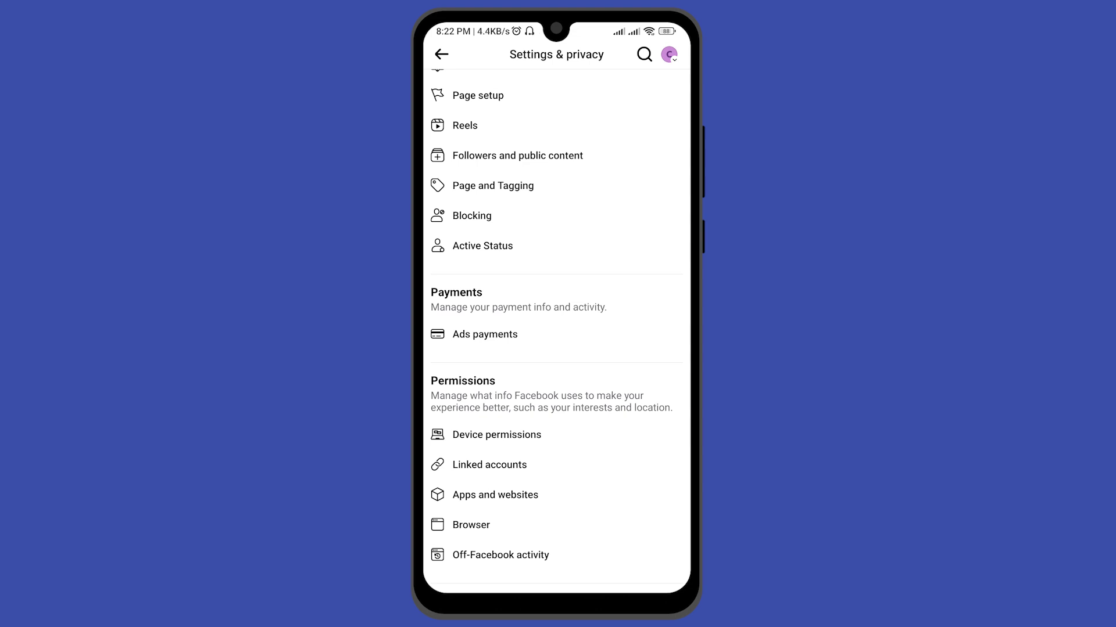
Open Ads payments to reach the Billing and payments page
left_click(486, 334)
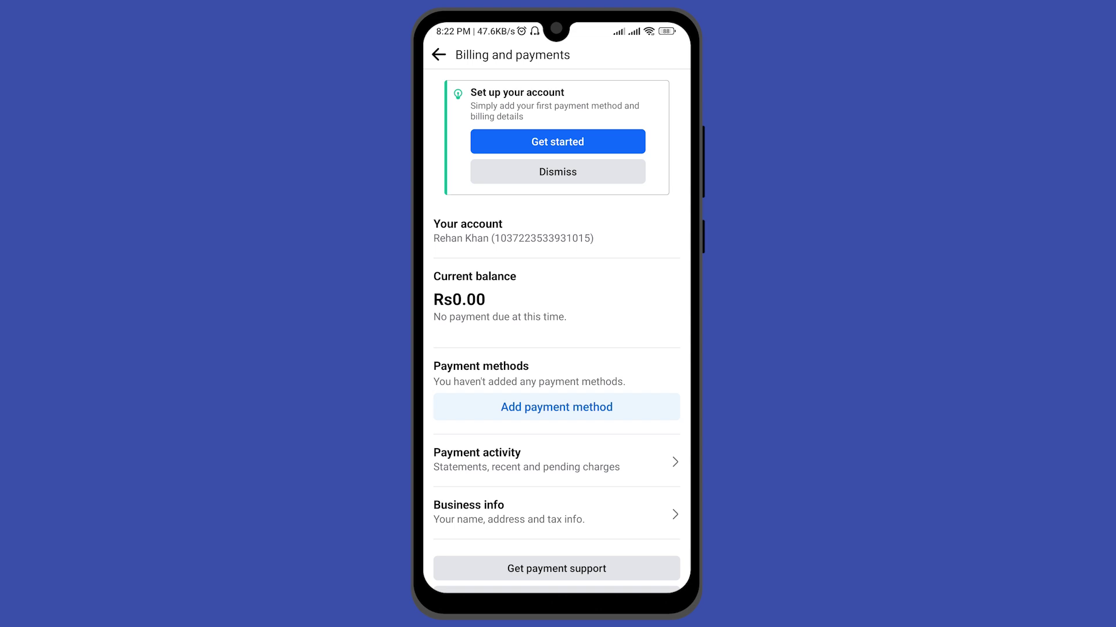
Add a payment method, choosing Debit or credit card, to reach the card form
left_click(557, 407)
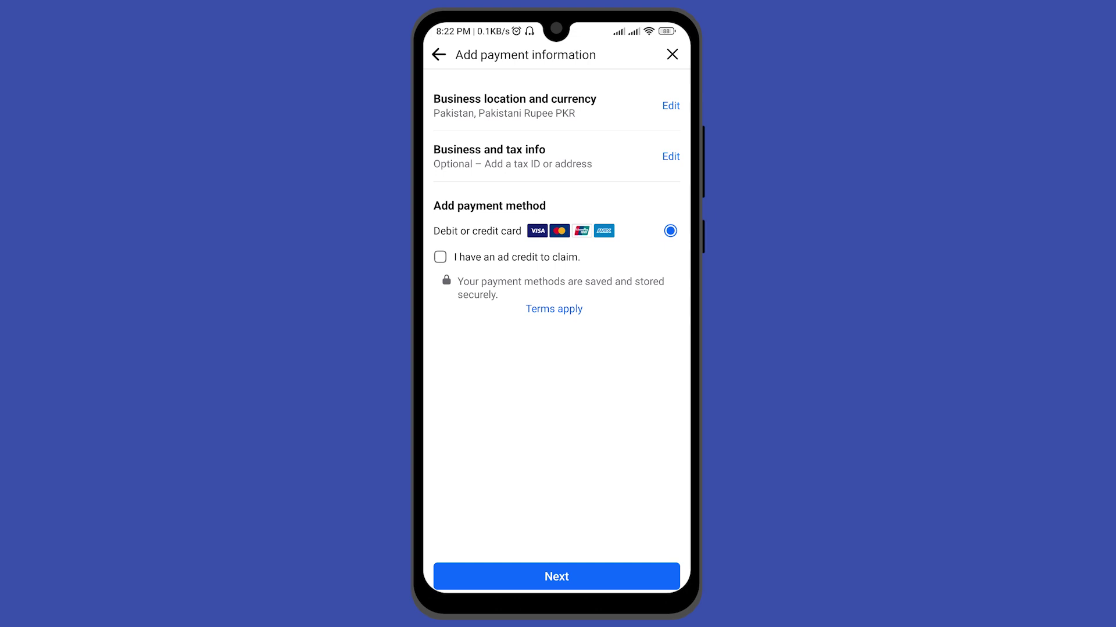
left_click(556, 576)
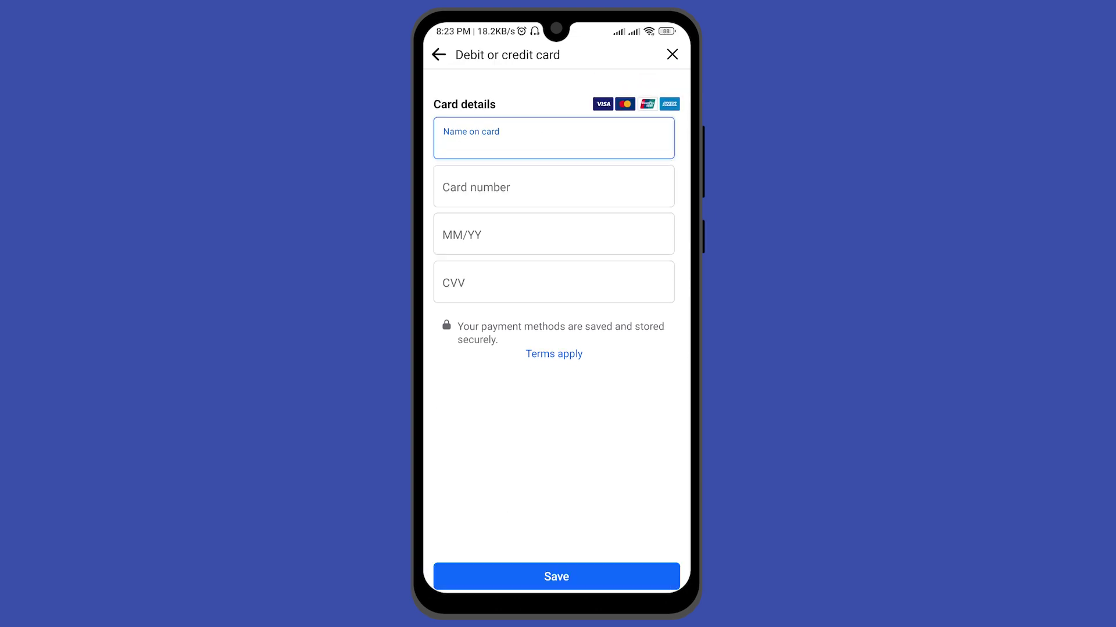
Step through the card number, expiry and CVV fields, then hide the keyboard
left_click(553, 187)
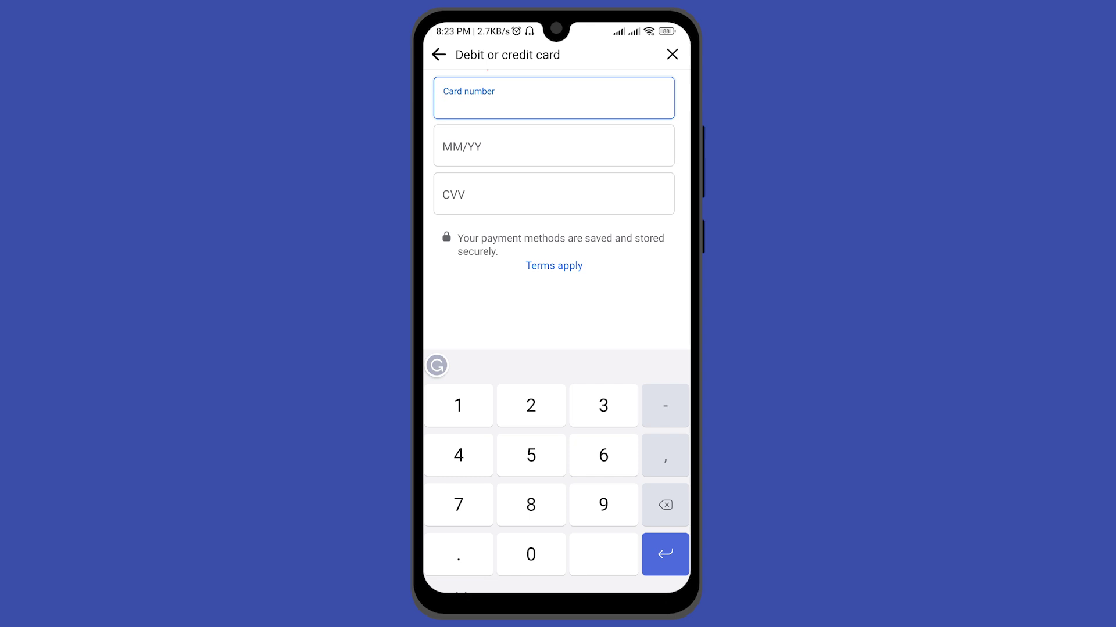
key("Return")
left_click(554, 161)
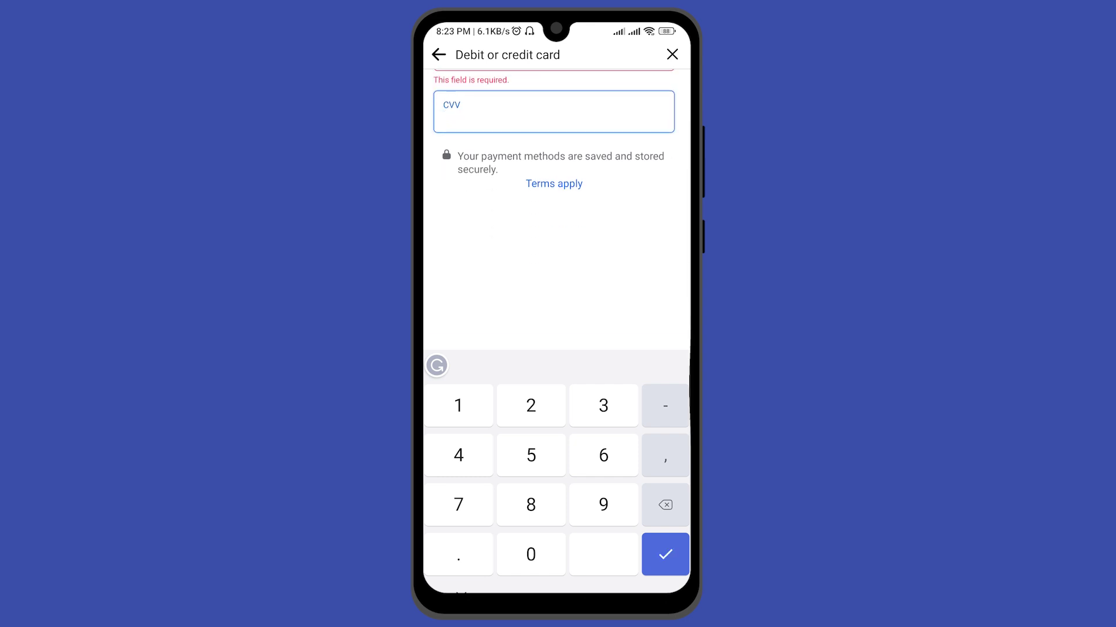
key("Escape")
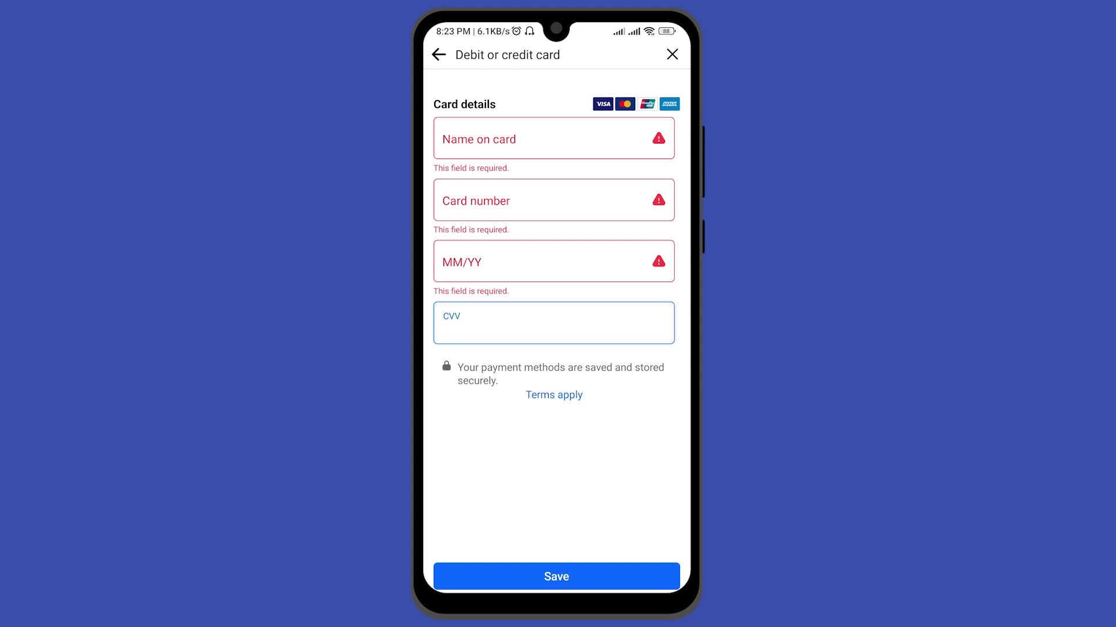